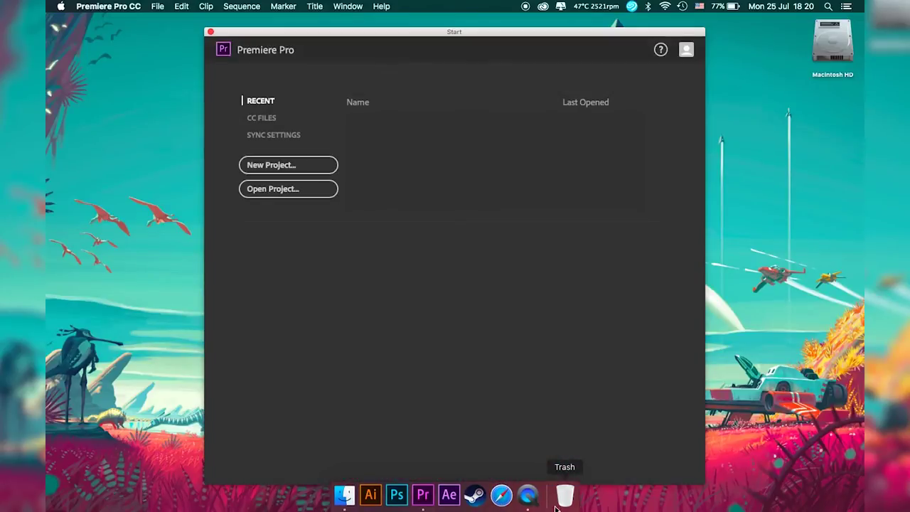
Open the New Project dialog from the Premiere Pro Start screen
{"action": "left_click", "coordinate": [161, 5]}
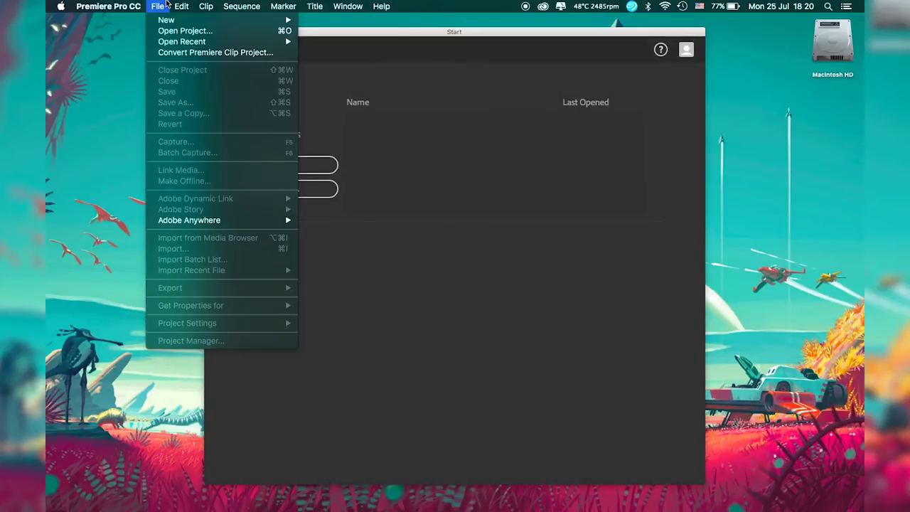
{"action": "left_click", "coordinate": [312, 192]}
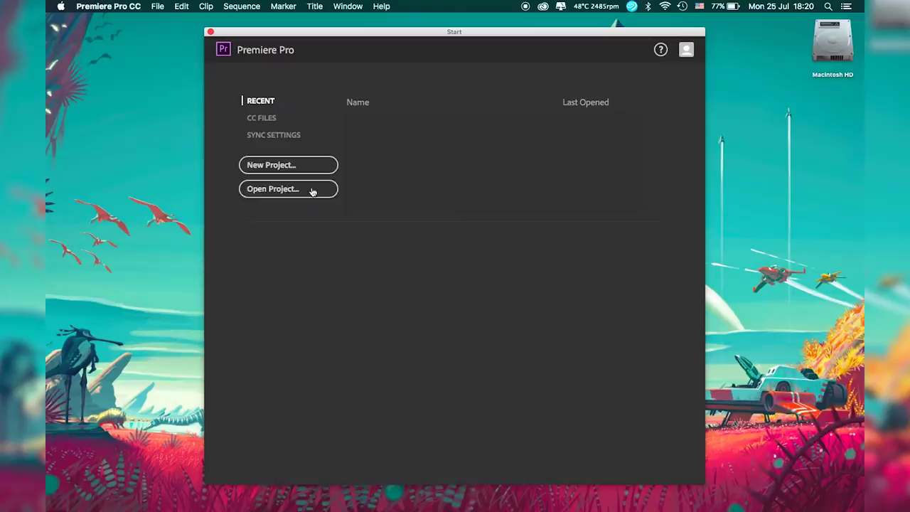
{"action": "left_click", "coordinate": [277, 166]}
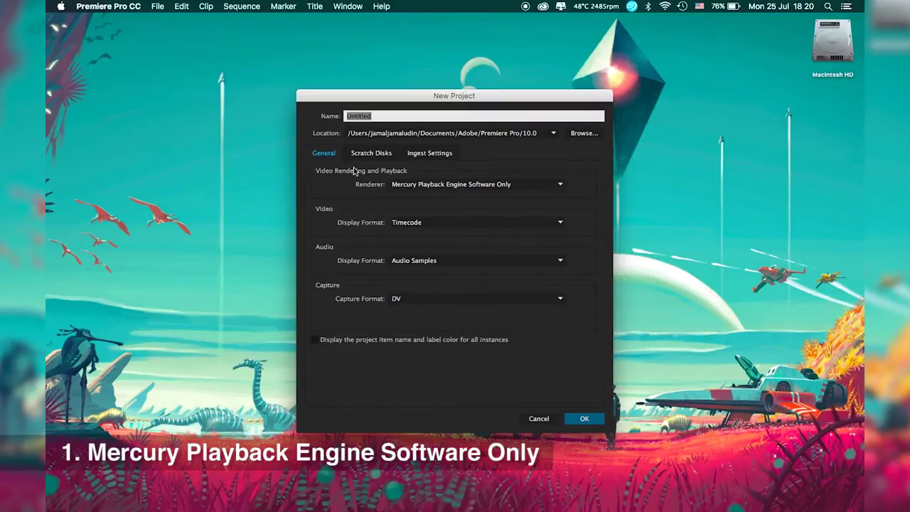
Keep Software Only rendering and Timecode display, name the project 'Testing 1', and create it
{"action": "left_click", "coordinate": [402, 185]}
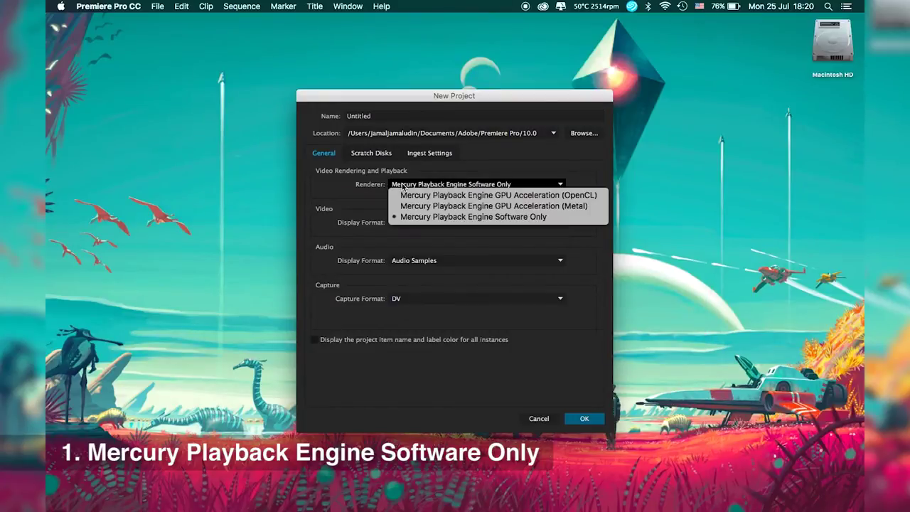
{"action": "left_click", "coordinate": [424, 217]}
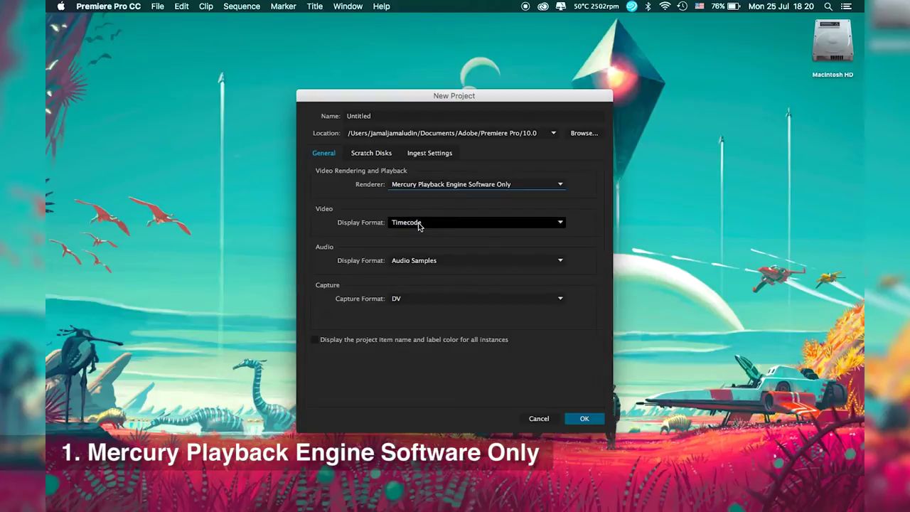
{"action": "left_click", "coordinate": [419, 226]}
{"action": "left_click", "coordinate": [421, 236]}
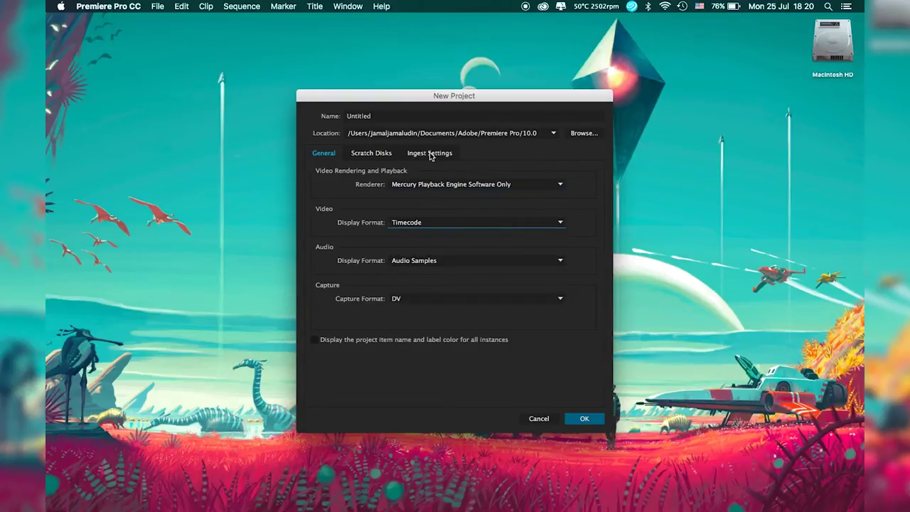
{"action": "left_click", "coordinate": [398, 117]}
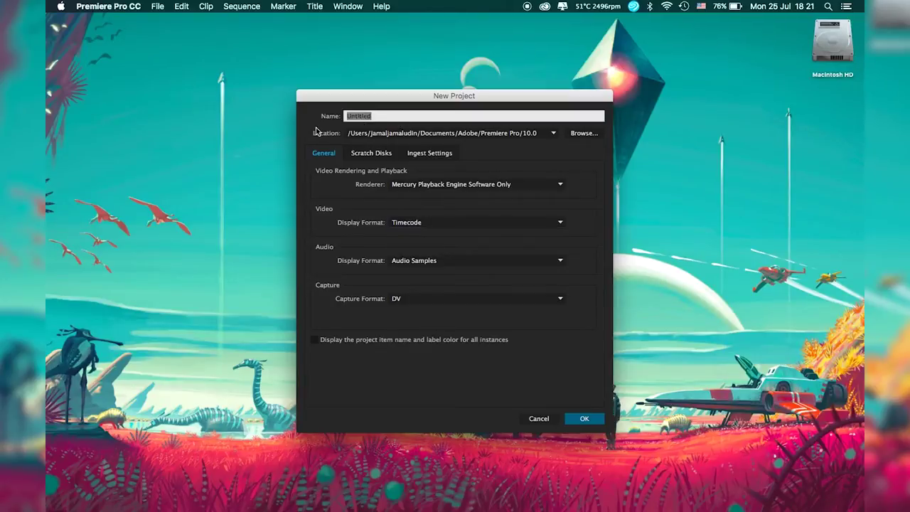
{"action": "type", "text": "Testing 1"}
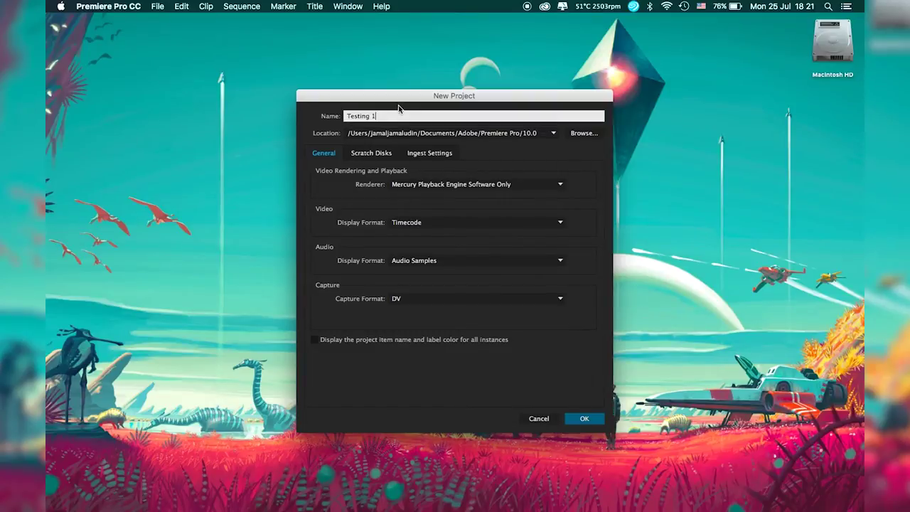
{"action": "left_click", "coordinate": [594, 424]}
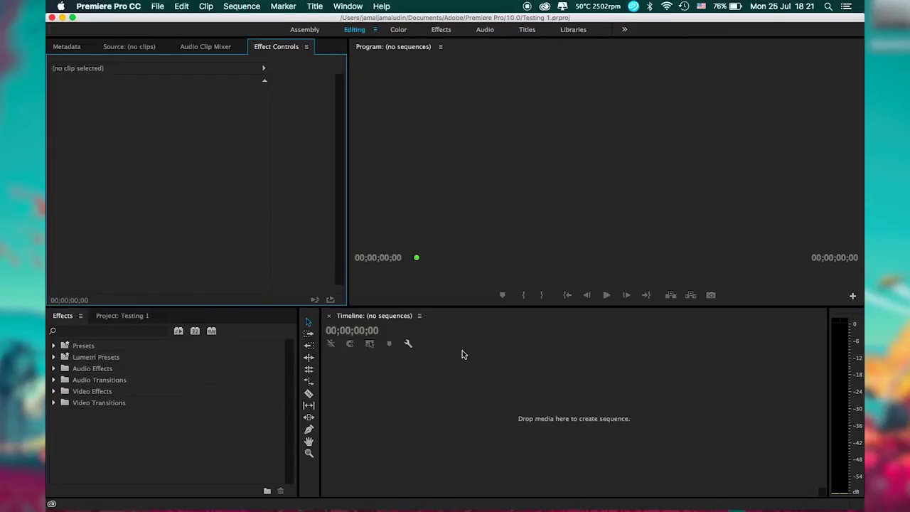
Open File > New > Sequence and collapse the DV - NTSC preset group
{"action": "left_click", "coordinate": [158, 6]}
{"action": "mouse_move", "coordinate": [166, 20]}
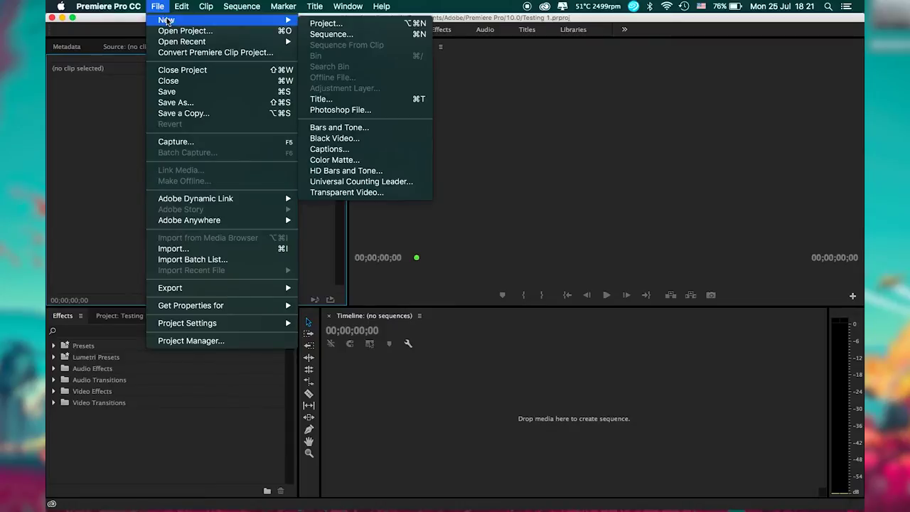
{"action": "left_click", "coordinate": [326, 37]}
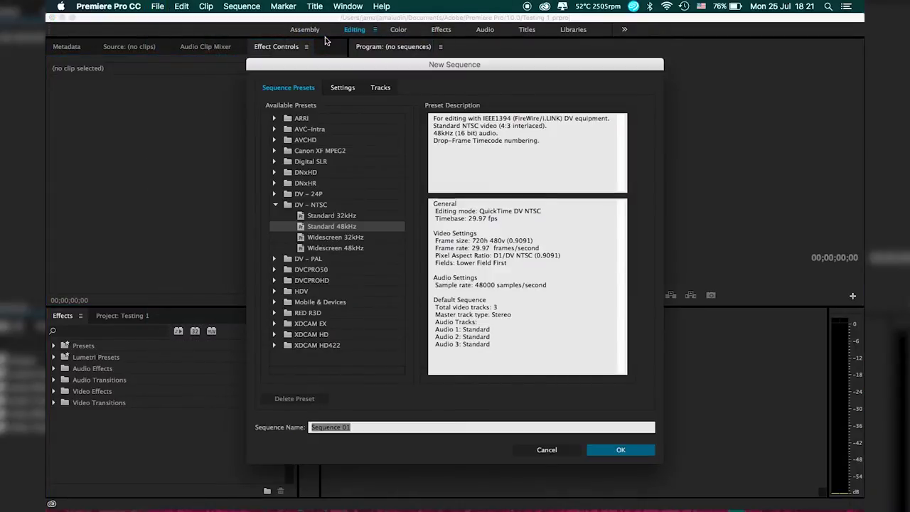
{"action": "left_click", "coordinate": [276, 204]}
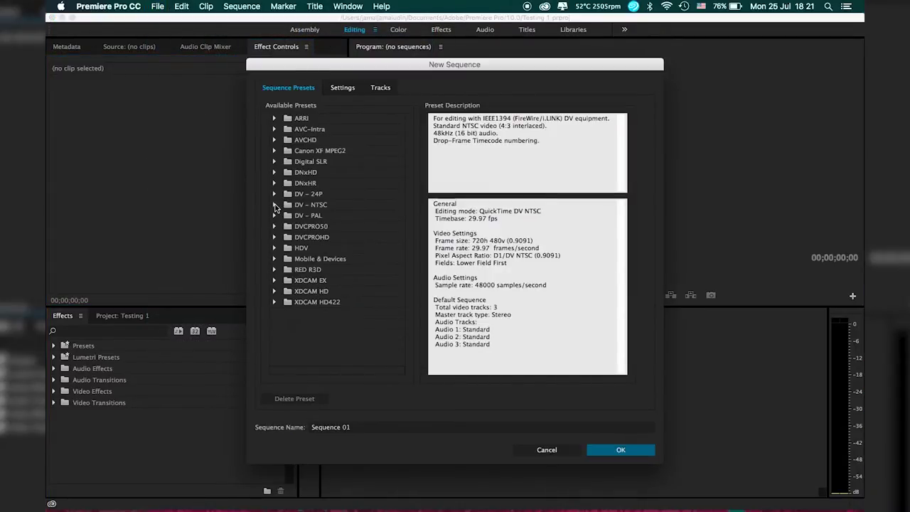
Switch to sequence Settings with Custom editing mode and a 30.00 fps timebase
{"action": "left_click", "coordinate": [340, 90]}
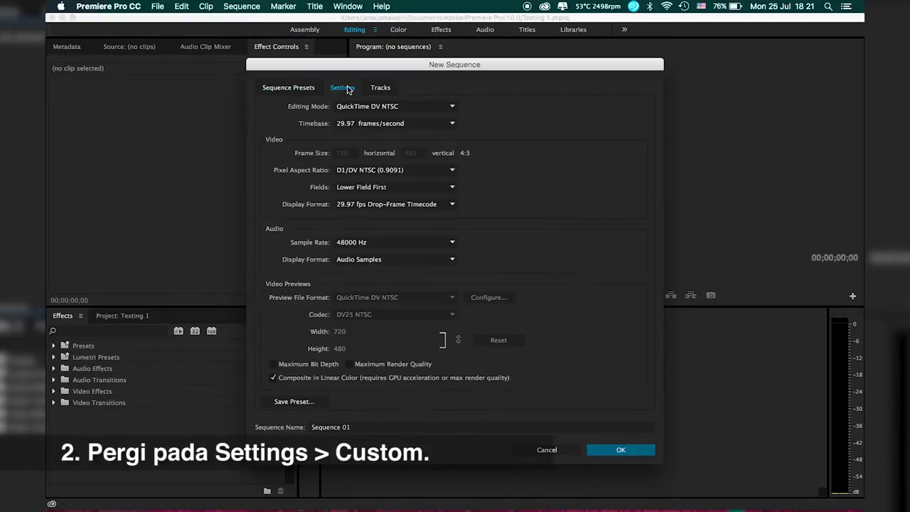
{"action": "left_click", "coordinate": [364, 108]}
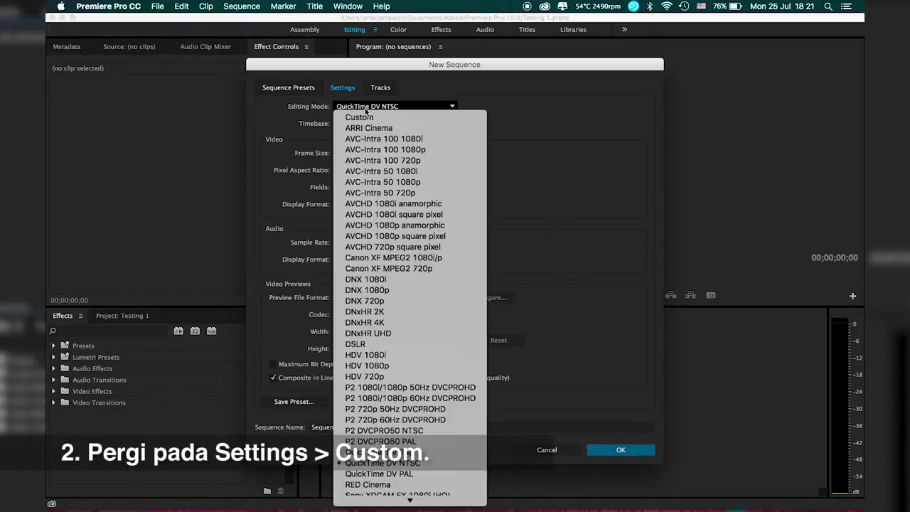
{"action": "left_click", "coordinate": [365, 115]}
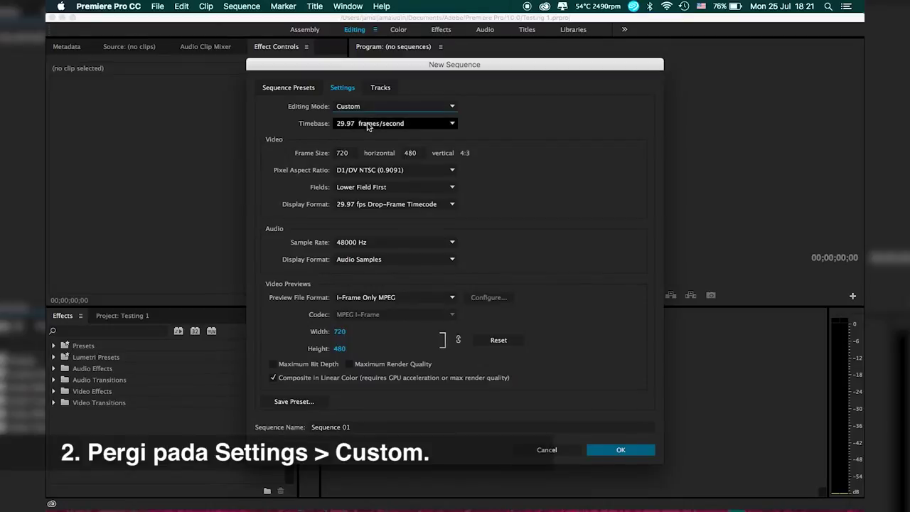
{"action": "left_click", "coordinate": [366, 122]}
{"action": "left_click", "coordinate": [374, 221]}
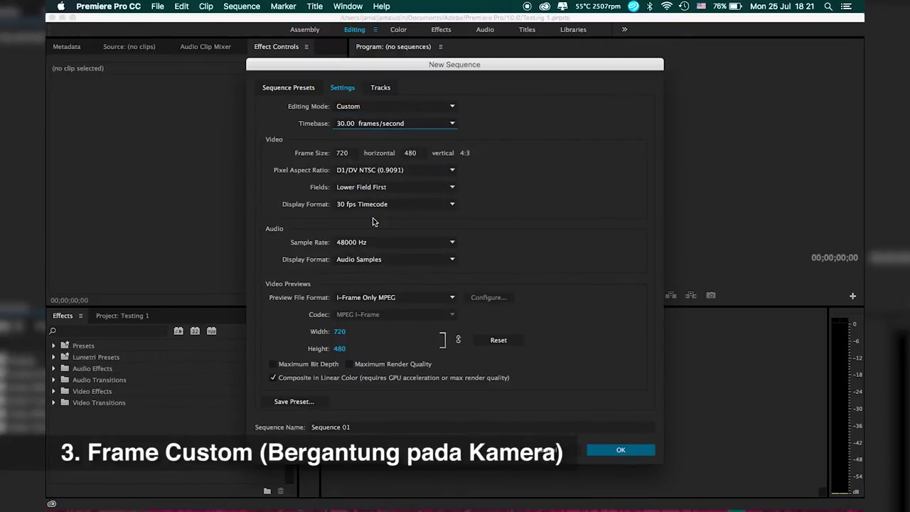
Set frame size 1920×1080 with square pixels, lower field first, and name the sequence 'Testing 1'
{"action": "left_click", "coordinate": [343, 152]}
{"action": "type", "text": "19"}
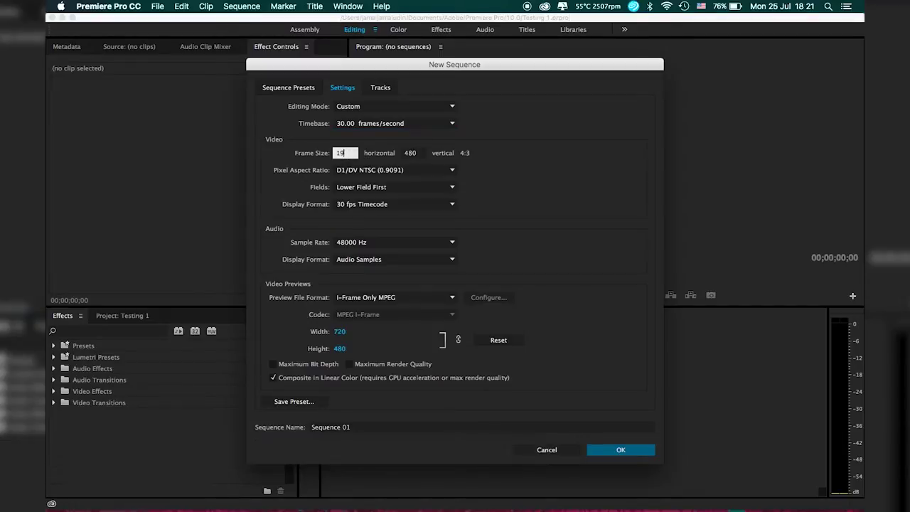
{"action": "key", "text": "Tab"}
{"action": "type", "text": "108"}
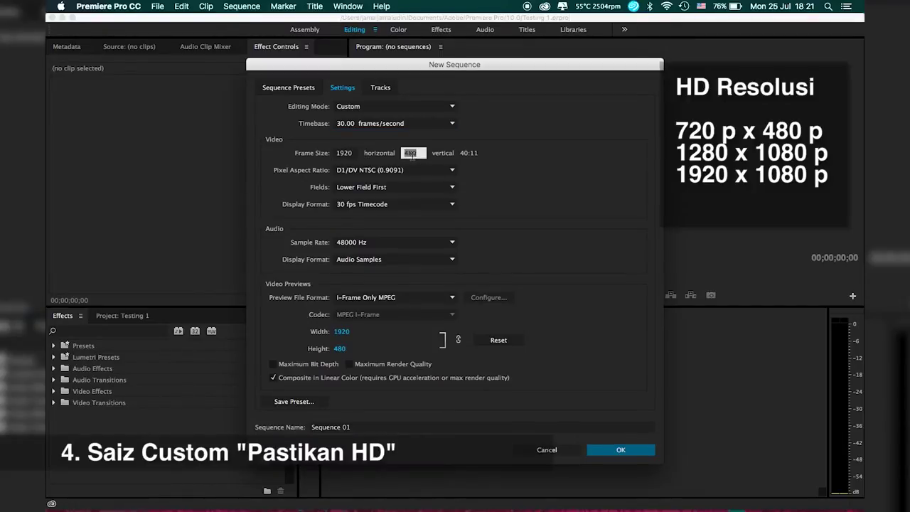
{"action": "left_click", "coordinate": [415, 171]}
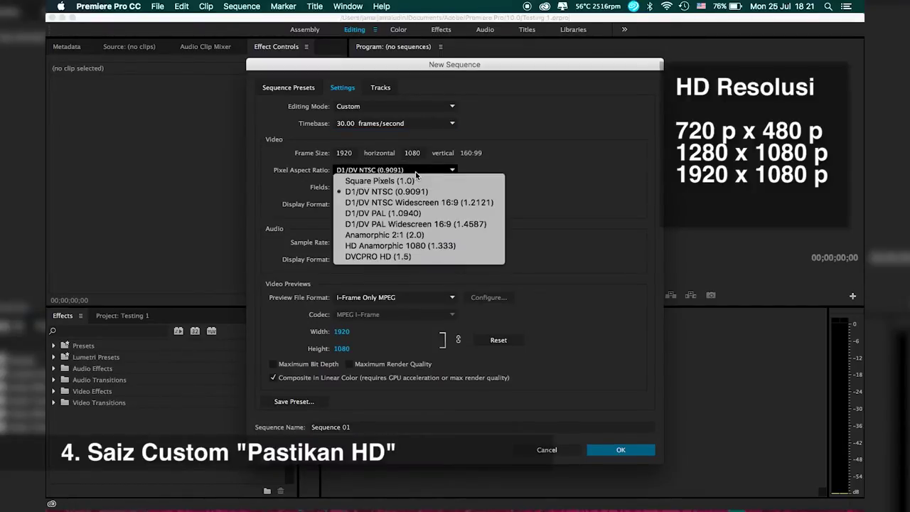
{"action": "left_click", "coordinate": [412, 181]}
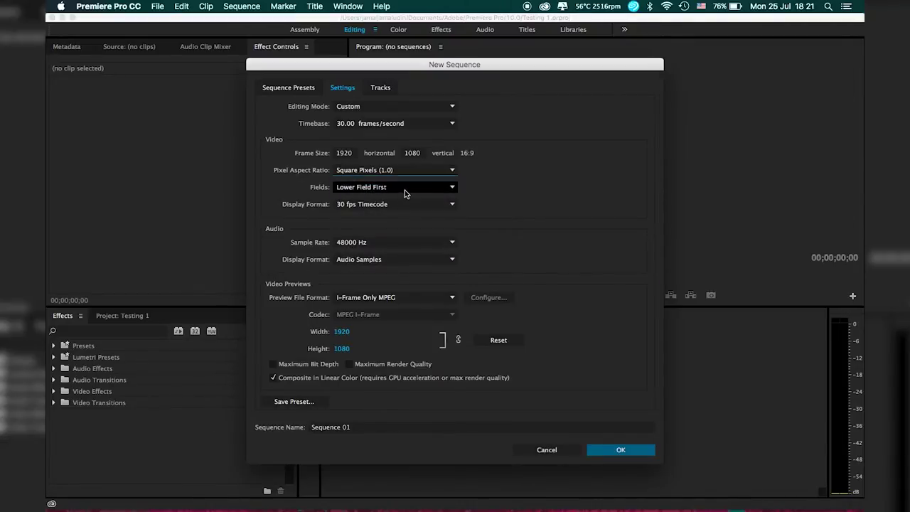
{"action": "left_click", "coordinate": [404, 187]}
{"action": "left_click", "coordinate": [500, 175]}
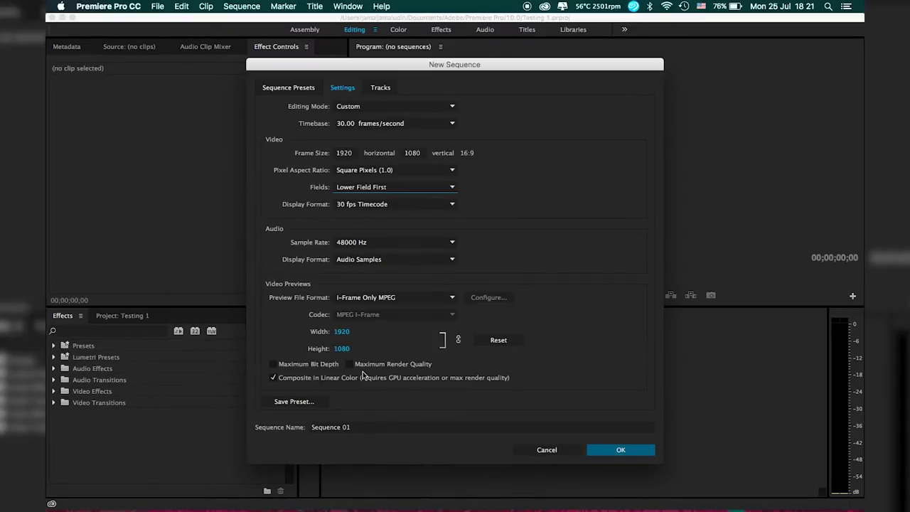
{"action": "left_click", "coordinate": [361, 426]}
{"action": "type", "text": "Testing 1"}
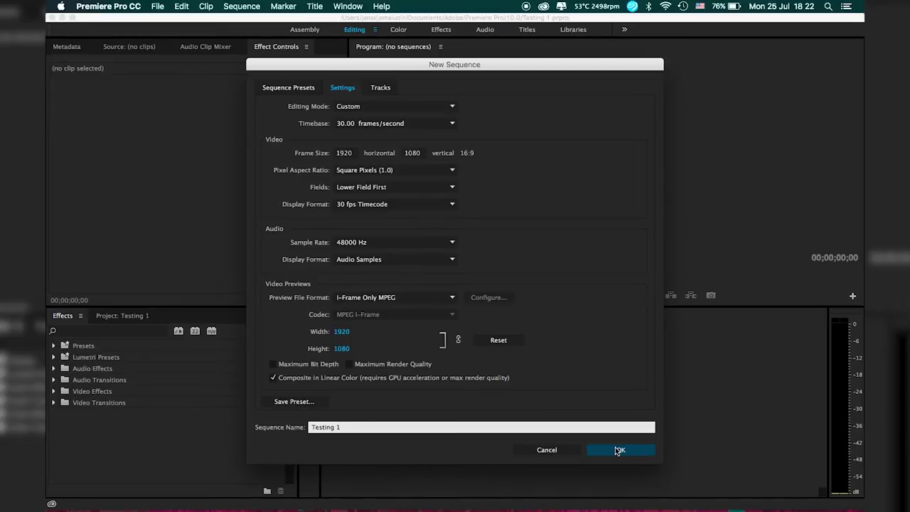
Create the Testing 1 sequence and start a new Default Still title
{"action": "left_click", "coordinate": [617, 449]}
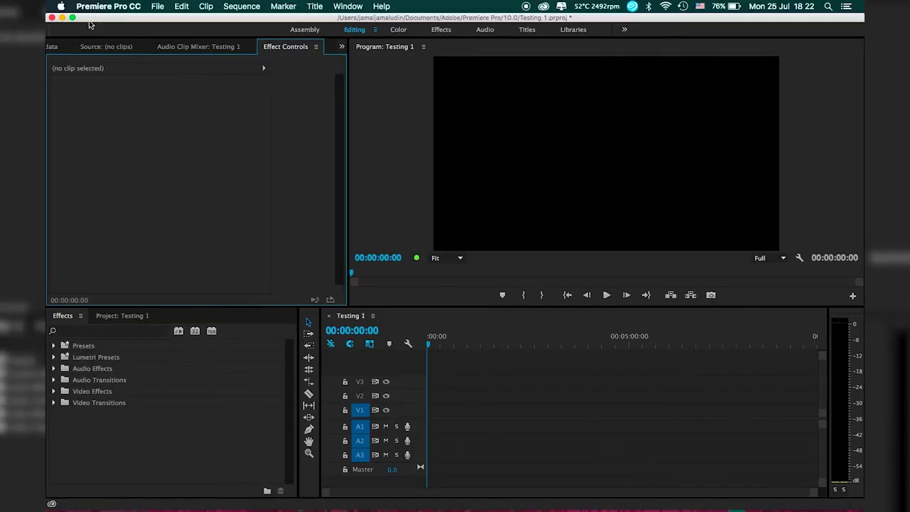
{"action": "left_click", "coordinate": [314, 6]}
{"action": "mouse_move", "coordinate": [316, 34]}
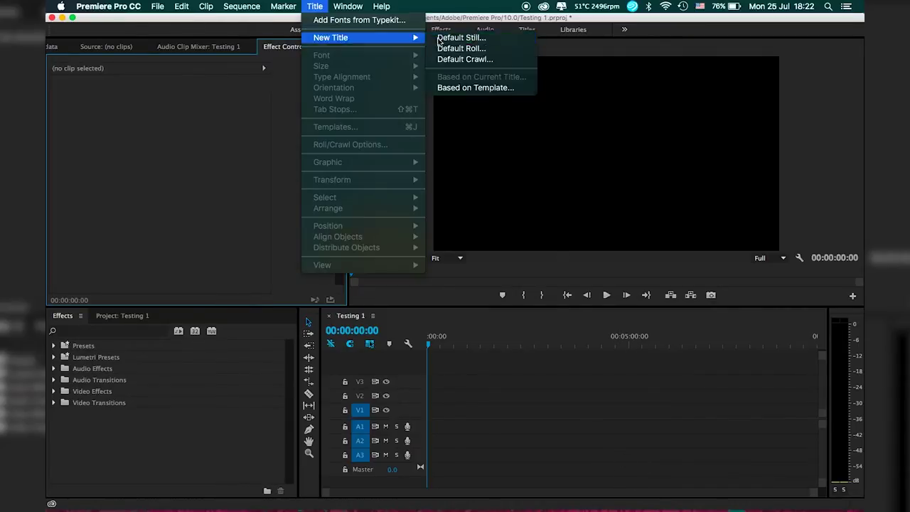
{"action": "left_click", "coordinate": [462, 34]}
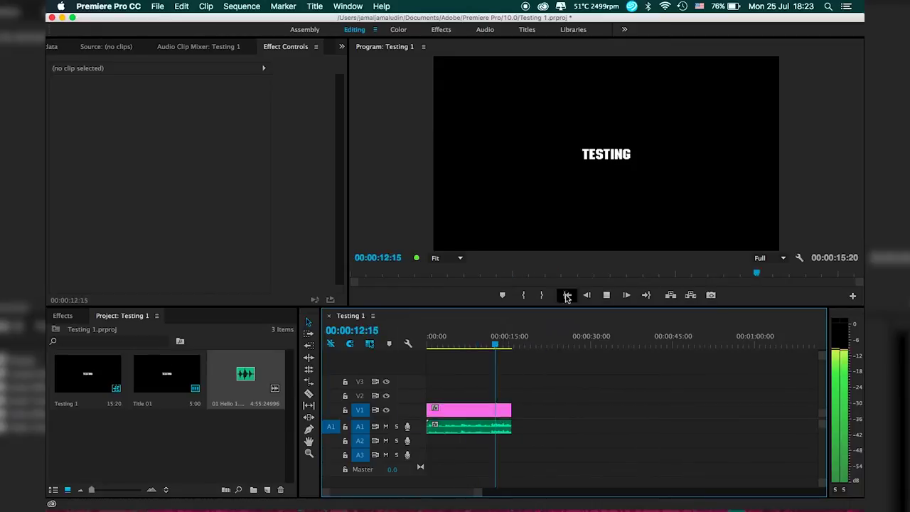
Open File > Export > Media for the Testing 1 sequence
{"action": "left_click", "coordinate": [159, 7]}
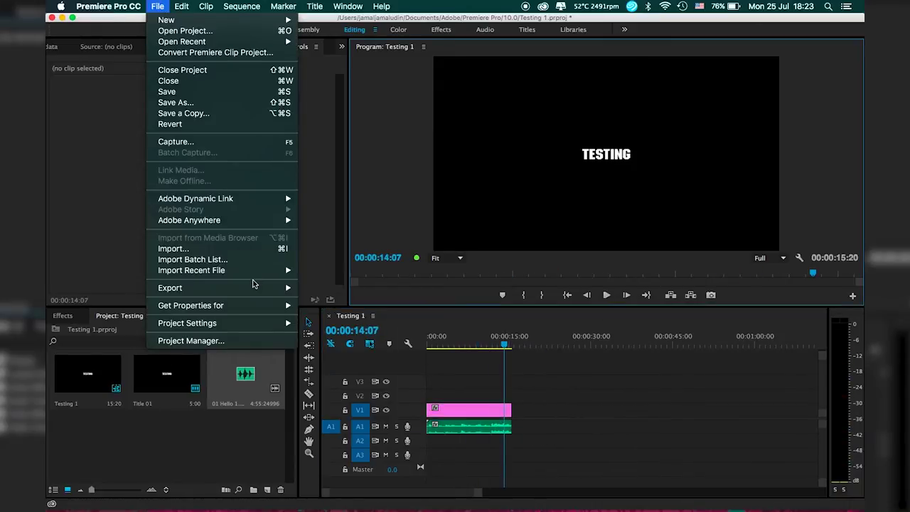
{"action": "mouse_move", "coordinate": [255, 288]}
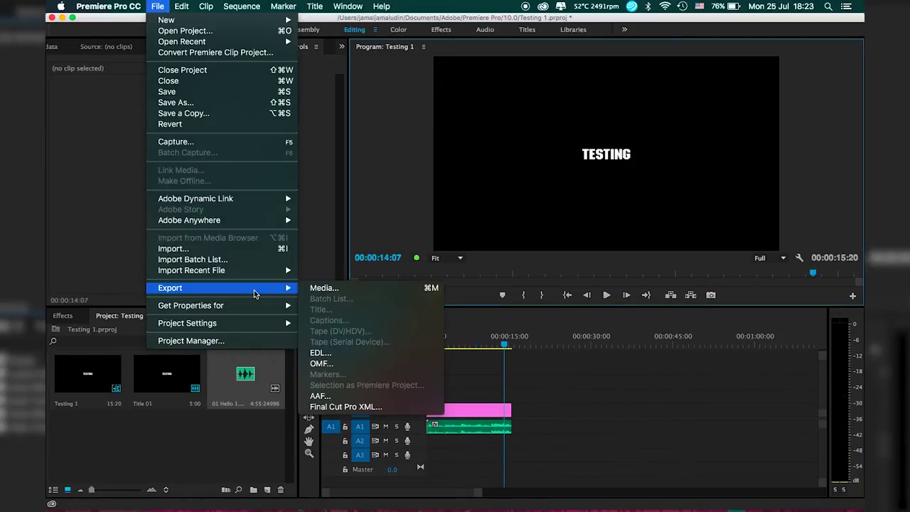
{"action": "left_click", "coordinate": [354, 291]}
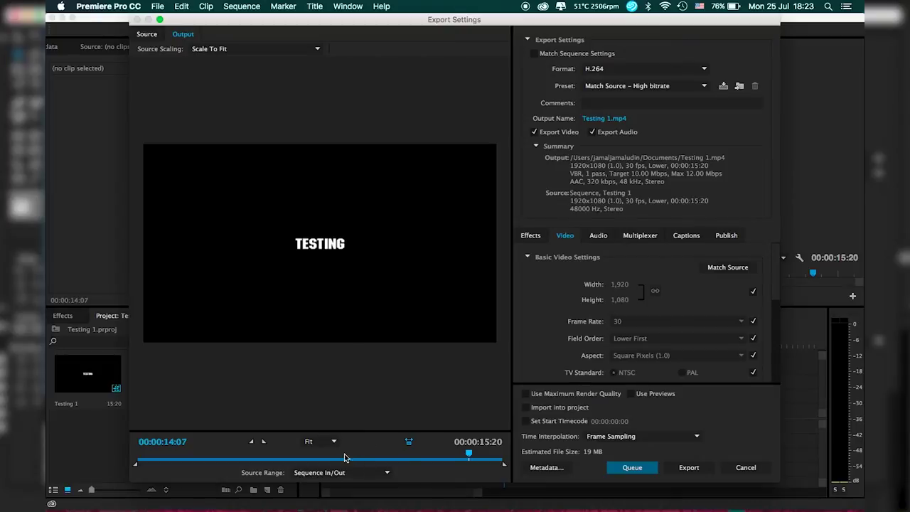
Export the entire sequence as H.264 using the HD 1080p 29.97 preset
{"action": "left_click", "coordinate": [356, 473]}
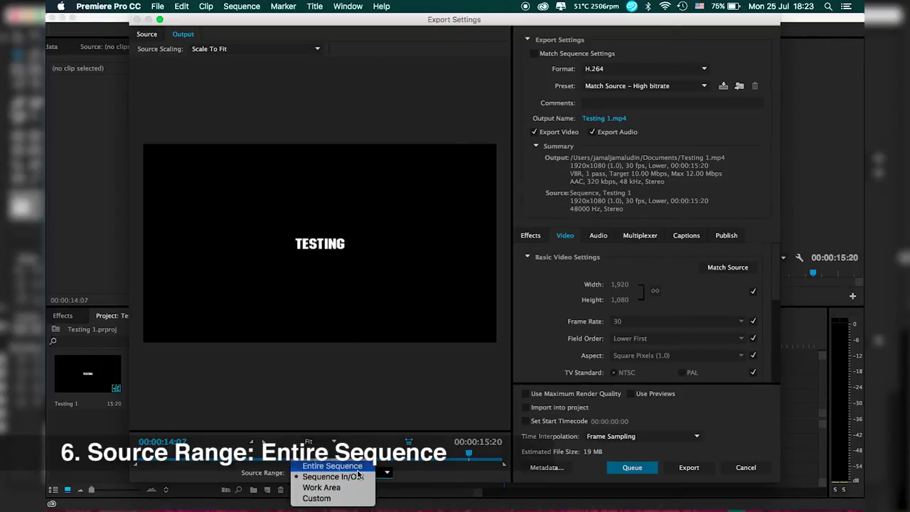
{"action": "left_click", "coordinate": [377, 465]}
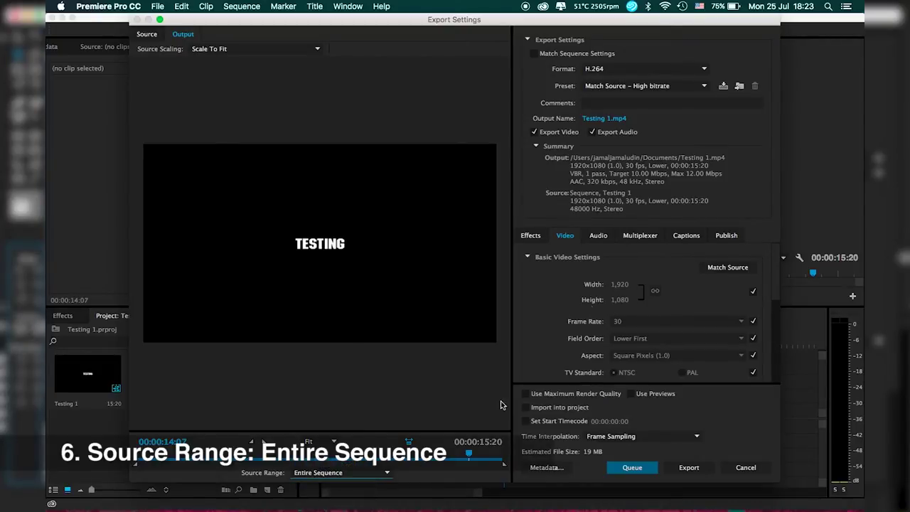
{"action": "left_click", "coordinate": [610, 69]}
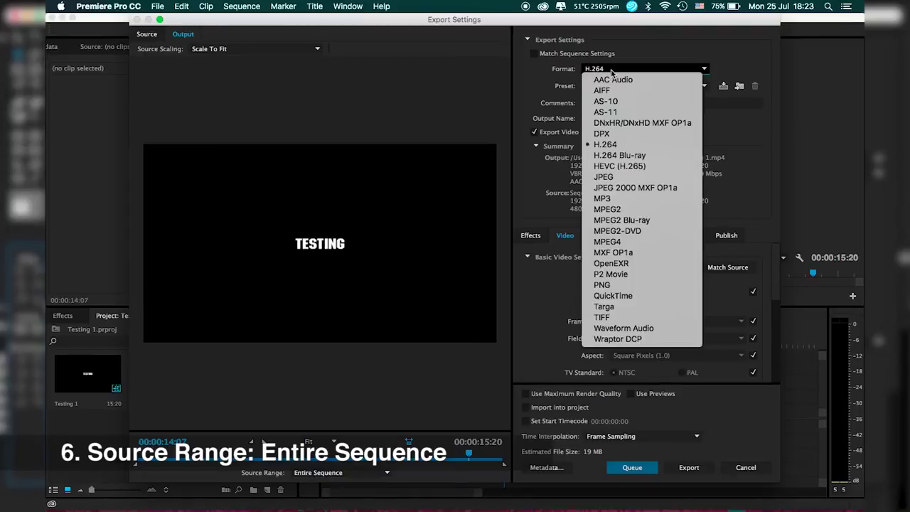
{"action": "left_click", "coordinate": [618, 145]}
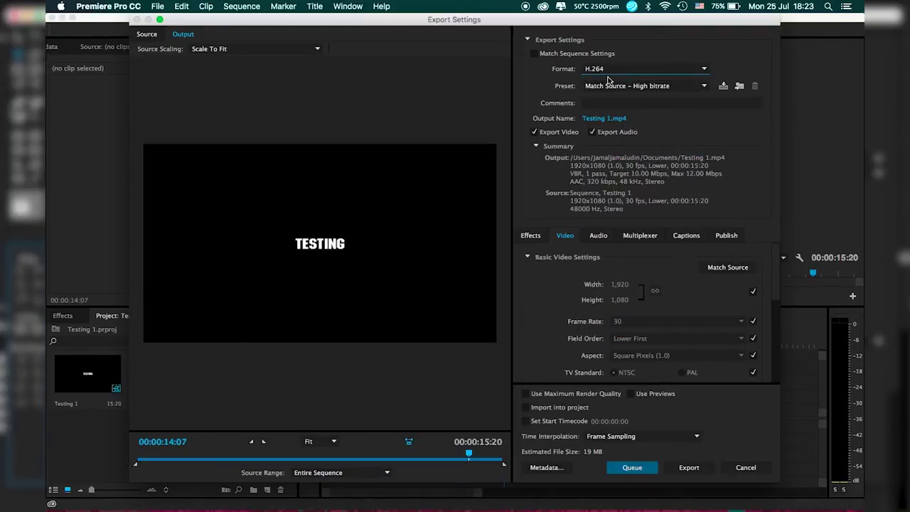
{"action": "left_click", "coordinate": [634, 86]}
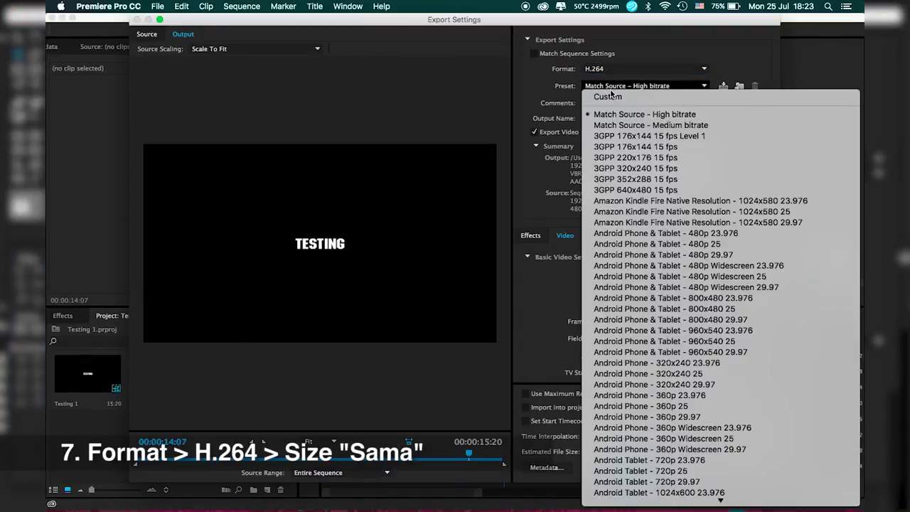
{"action": "mouse_move", "coordinate": [702, 503]}
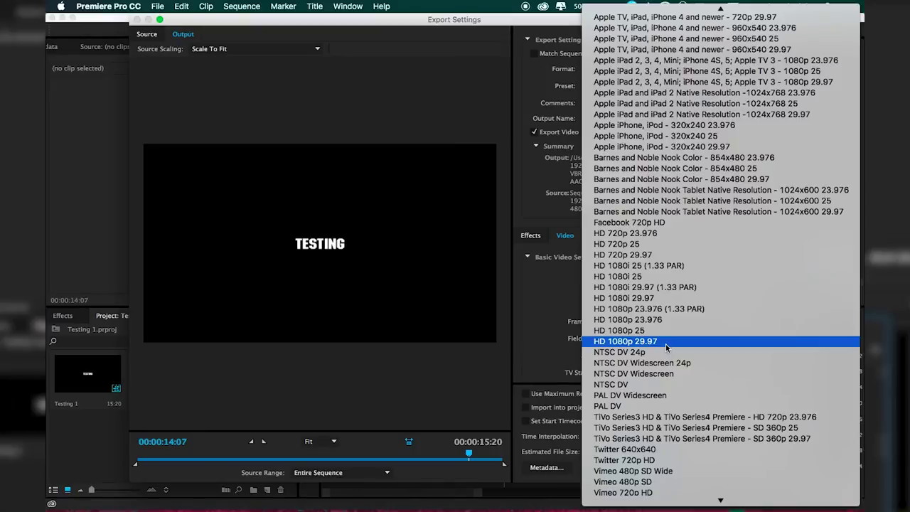
{"action": "left_click", "coordinate": [666, 344]}
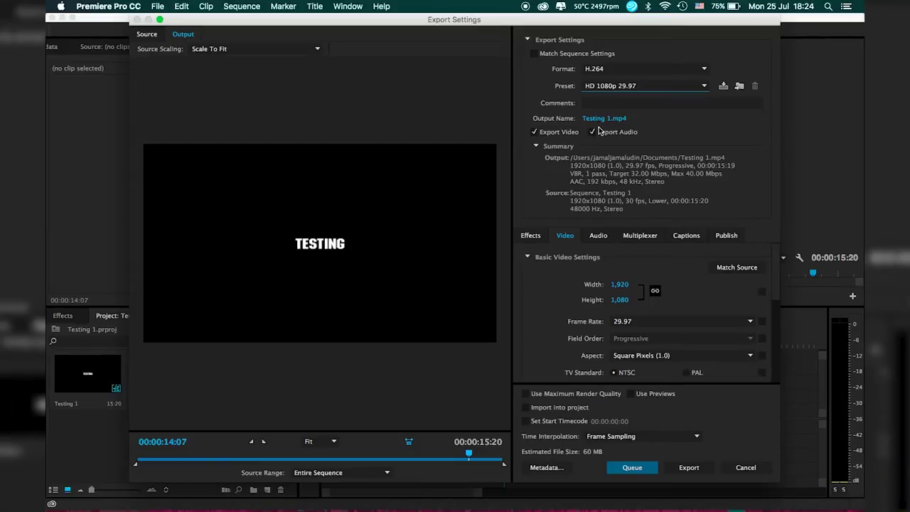
Set the export frame rate to 30 fps
{"action": "left_click", "coordinate": [649, 324]}
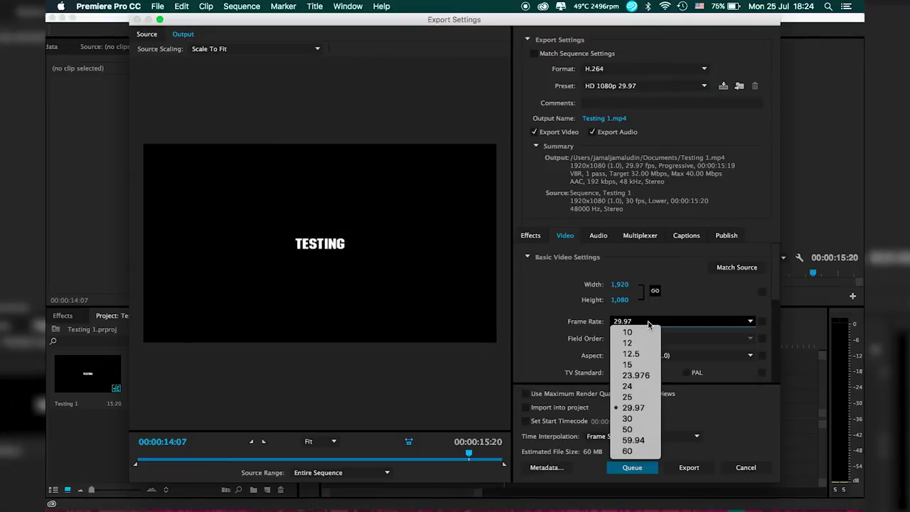
{"action": "left_click", "coordinate": [628, 419]}
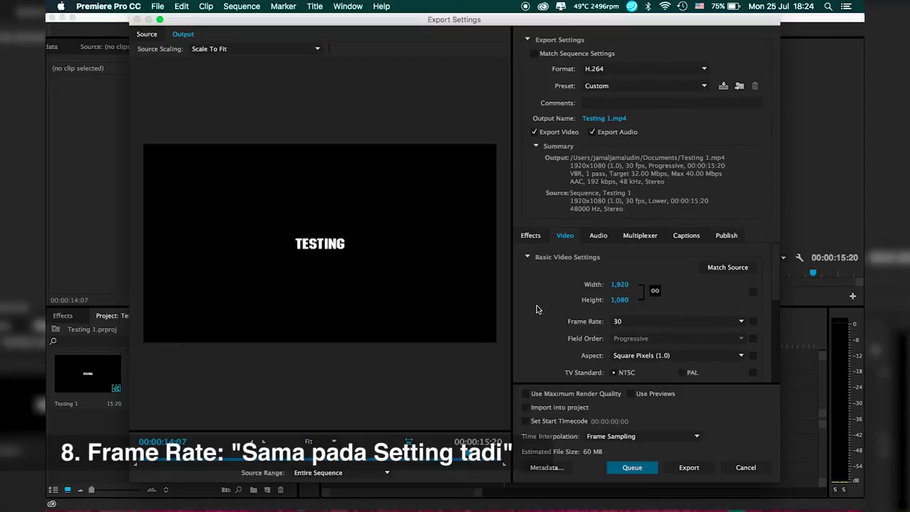
{"action": "scroll", "coordinate": [540, 313], "scroll_direction": "down", "scroll_amount": 1}
{"action": "scroll", "coordinate": [548, 321], "scroll_direction": "down", "scroll_amount": 2}
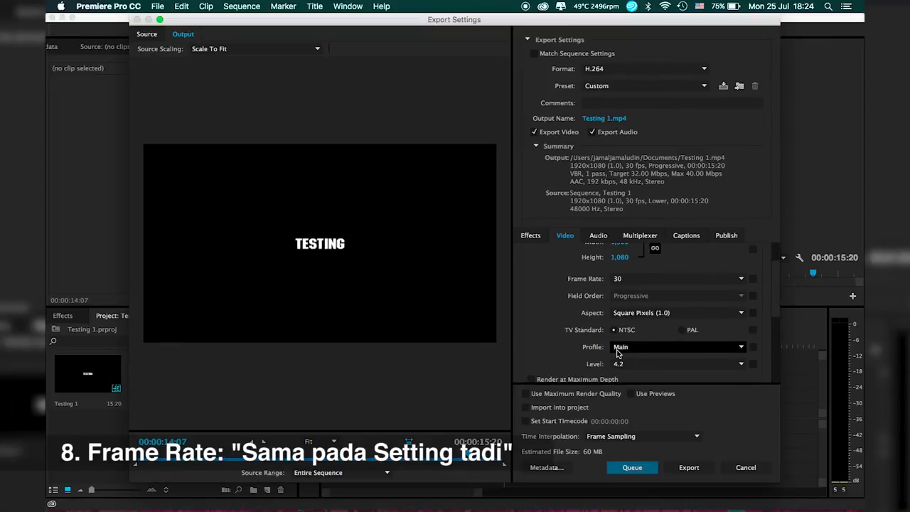
{"action": "scroll", "coordinate": [538, 332], "scroll_direction": "down", "scroll_amount": 4}
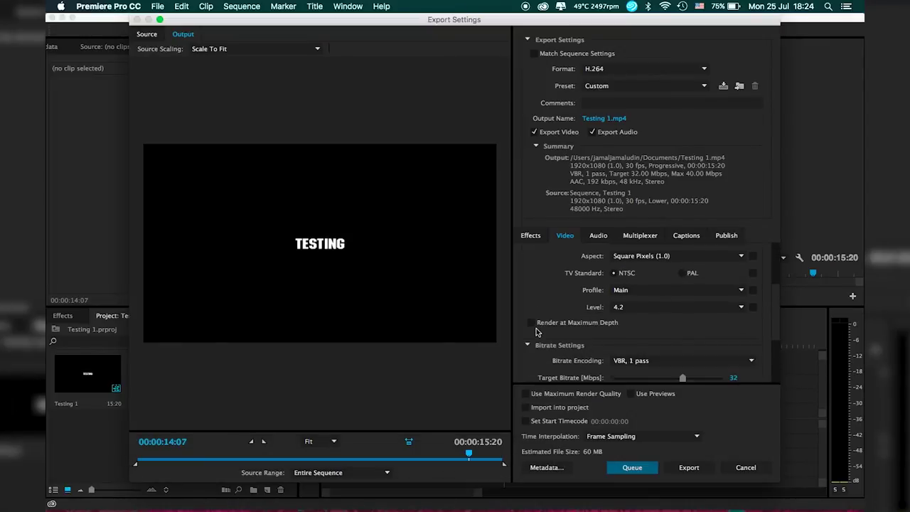
{"action": "scroll", "coordinate": [537, 332], "scroll_direction": "down", "scroll_amount": 2}
Use VBR 2 pass encoding at 8 Mbps target, 10 Mbps maximum, with Maximum Render Quality on
{"action": "left_click", "coordinate": [647, 332]}
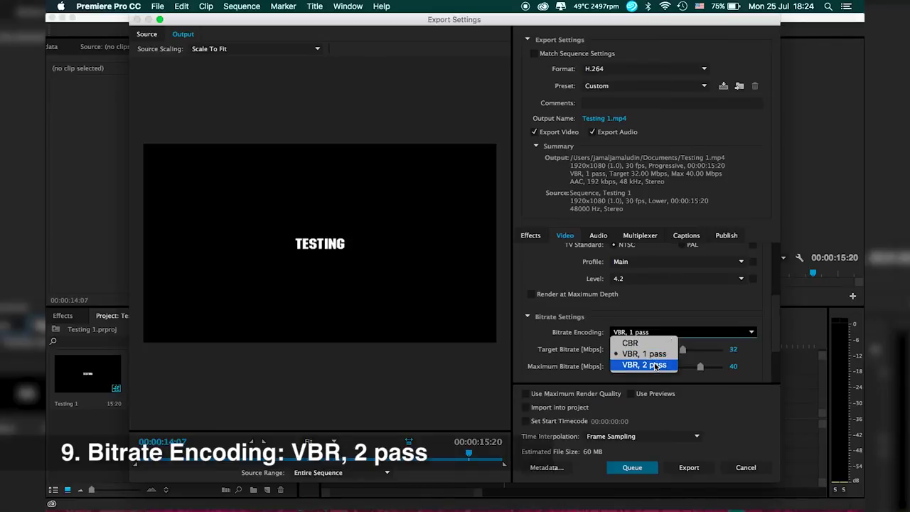
{"action": "left_click", "coordinate": [655, 364]}
{"action": "left_click", "coordinate": [733, 349]}
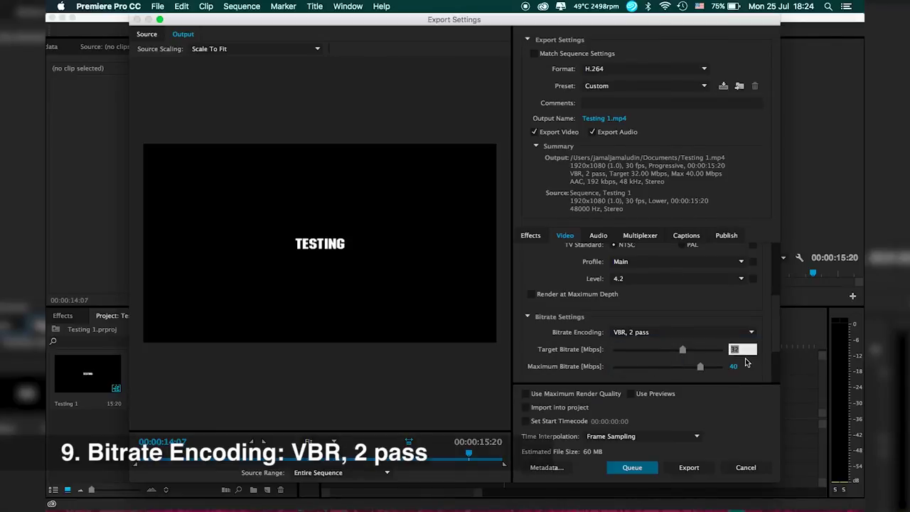
{"action": "type", "text": "8"}
{"action": "left_click", "coordinate": [734, 366]}
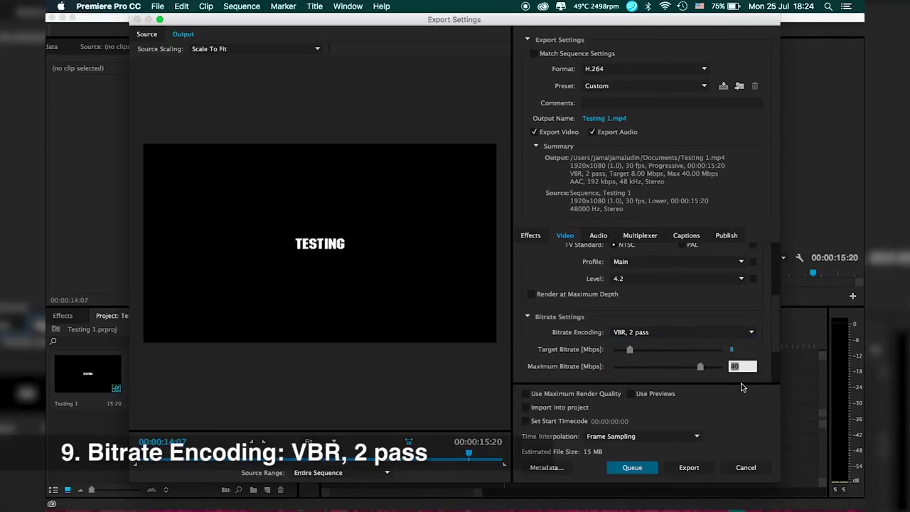
{"action": "type", "text": "10"}
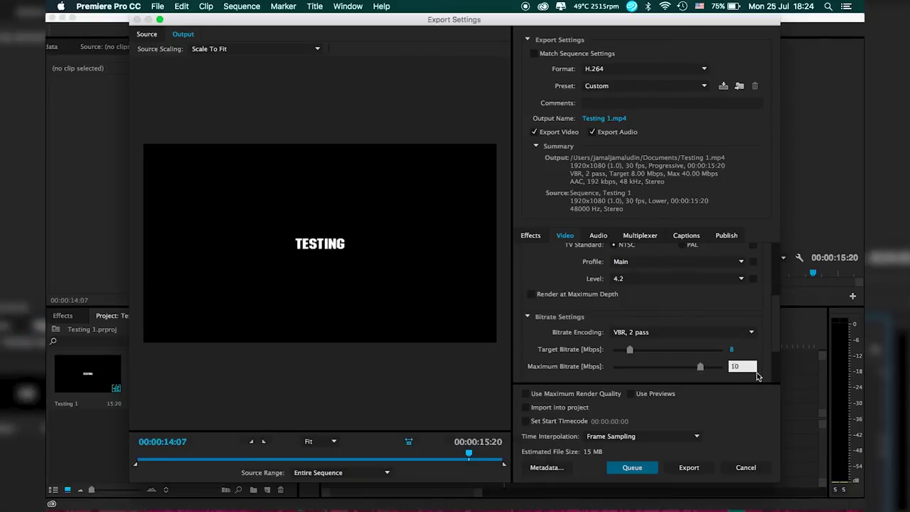
{"action": "key", "text": "Return"}
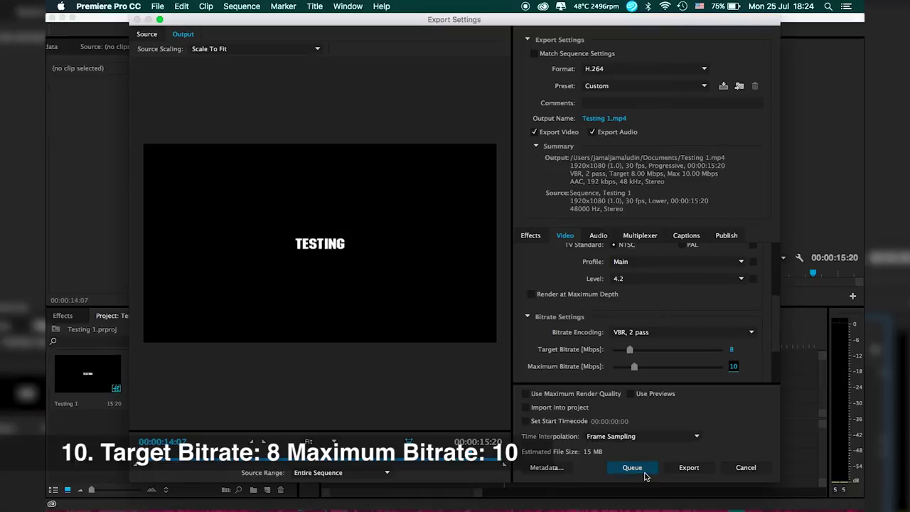
{"action": "left_click", "coordinate": [525, 394]}
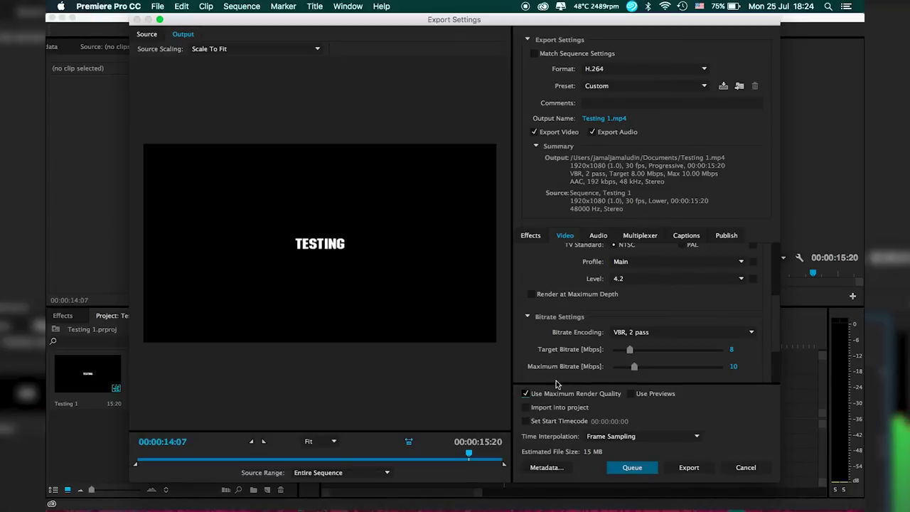
Queue the export in Media Encoder, encode Testing 1.mp4, then minimize Media Encoder
{"action": "left_click", "coordinate": [632, 468]}
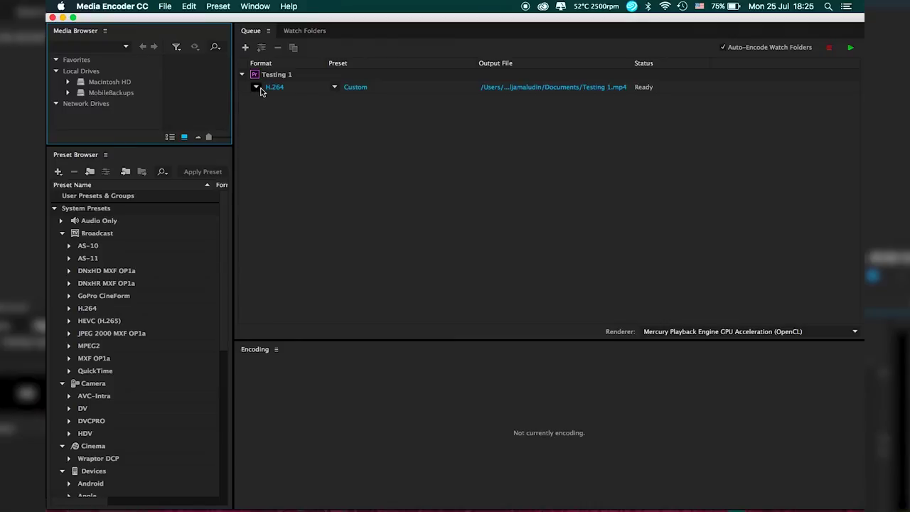
{"action": "left_click", "coordinate": [850, 47]}
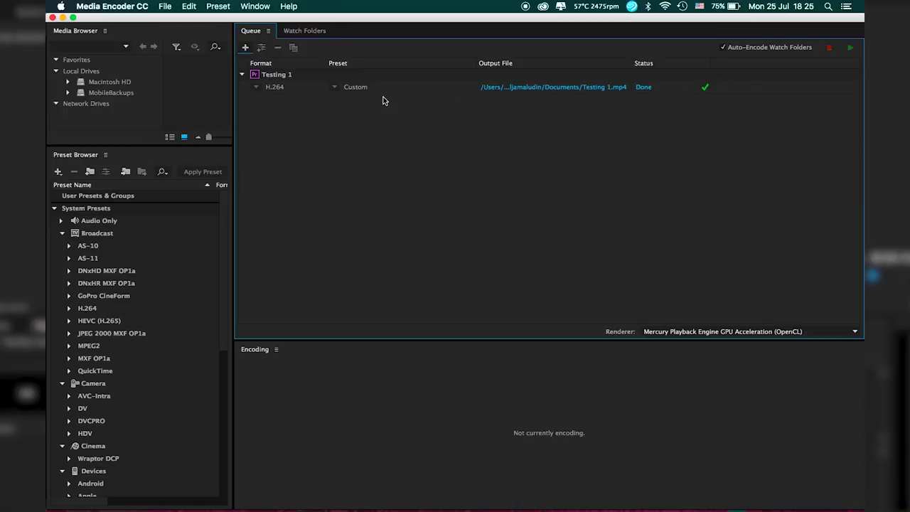
{"action": "left_click", "coordinate": [63, 18]}
Check Testing 1.mp4's file info in Finder's Documents folder, then play it in VLC
{"action": "left_click", "coordinate": [357, 497]}
{"action": "left_click", "coordinate": [84, 88]}
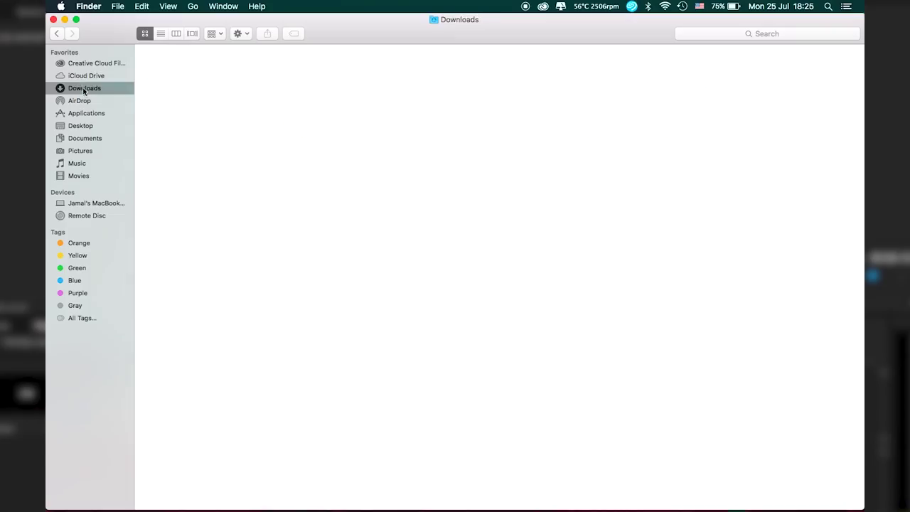
{"action": "left_click", "coordinate": [84, 138]}
{"action": "right_click", "coordinate": [183, 199]}
{"action": "left_click", "coordinate": [203, 250]}
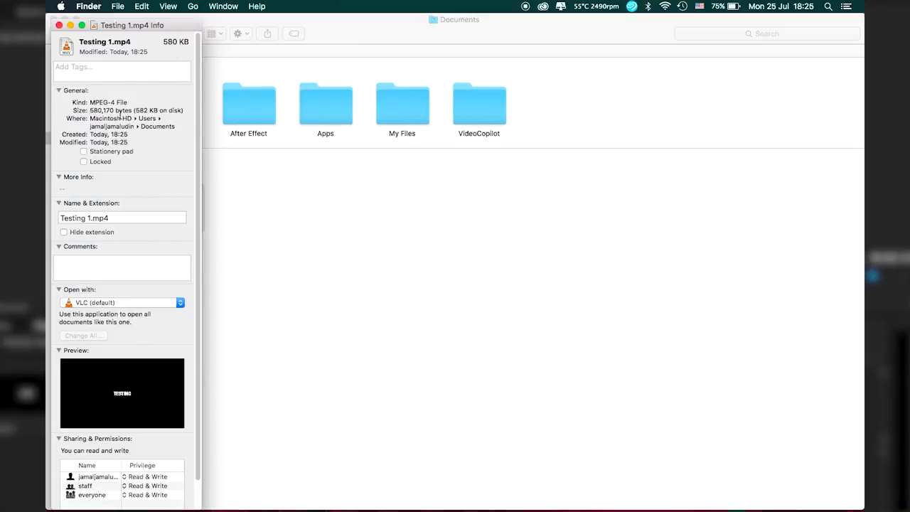
{"action": "left_click", "coordinate": [59, 25]}
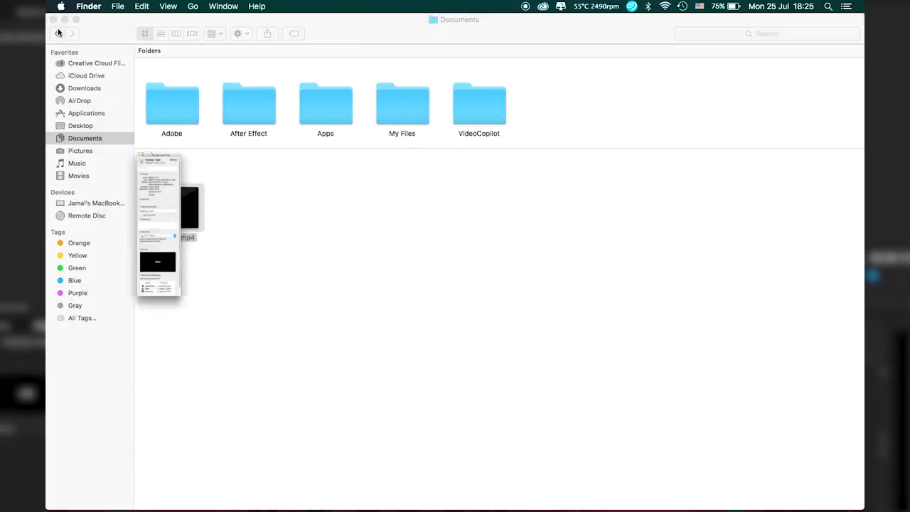
{"action": "double_click", "coordinate": [177, 195]}
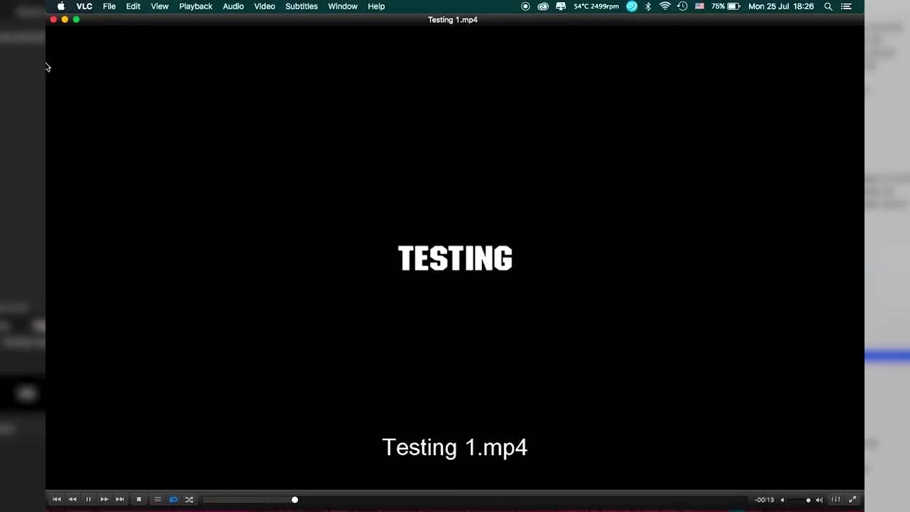
After Testing 1.mp4 plays with its TESTING title, open the VLC menu to quit VLC
{"action": "left_click", "coordinate": [83, 6]}
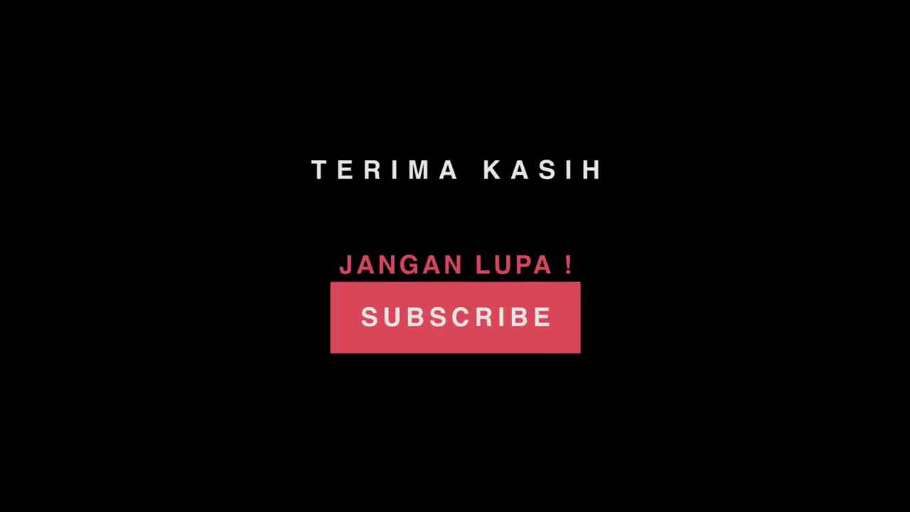